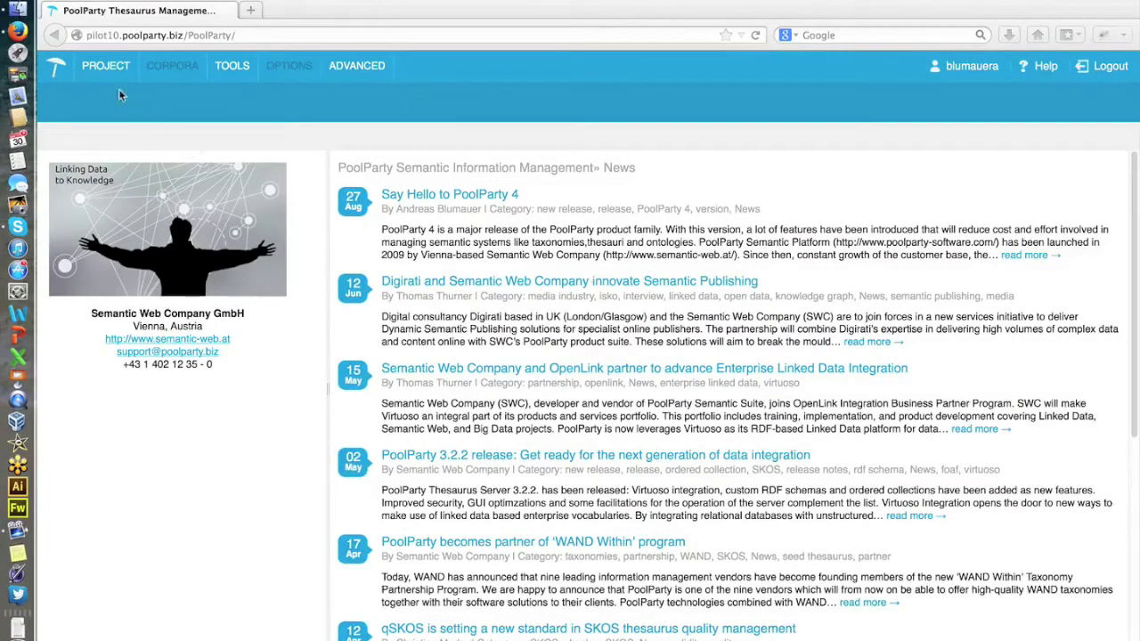
- Start a new project with the title "Presidents of US" and the subject "Politicians, etc."
click(104, 69)
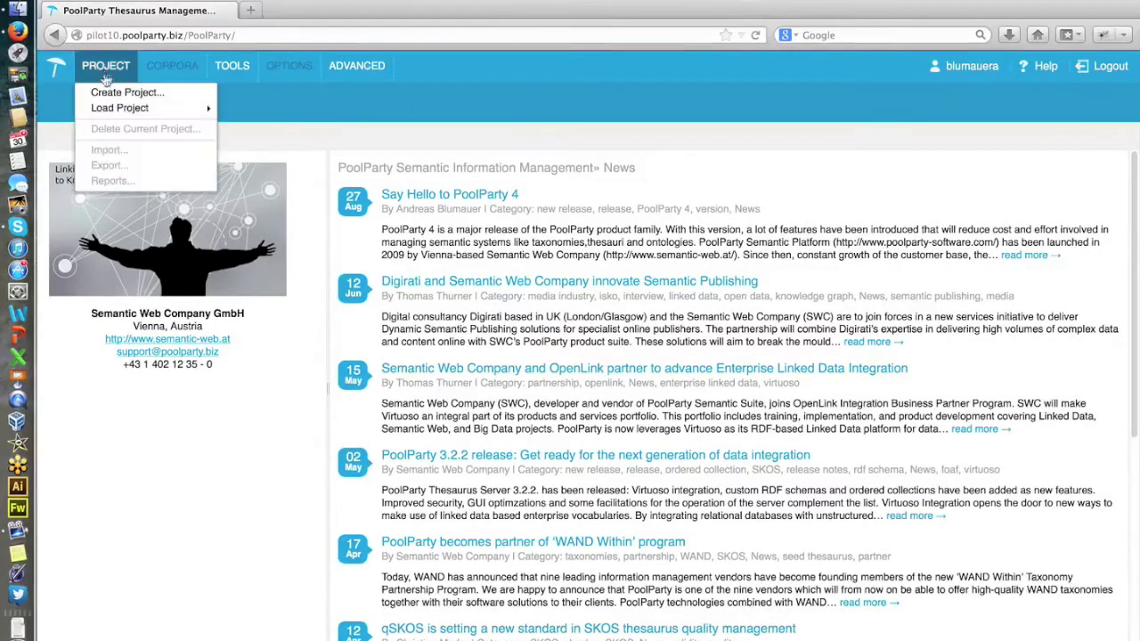
click(105, 93)
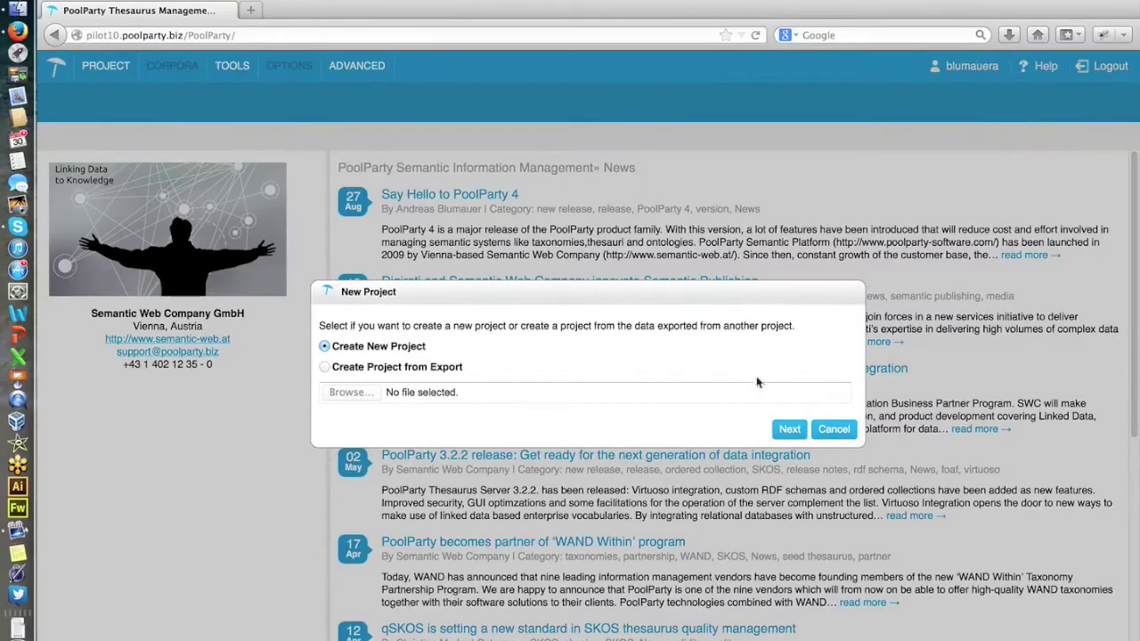
click(786, 431)
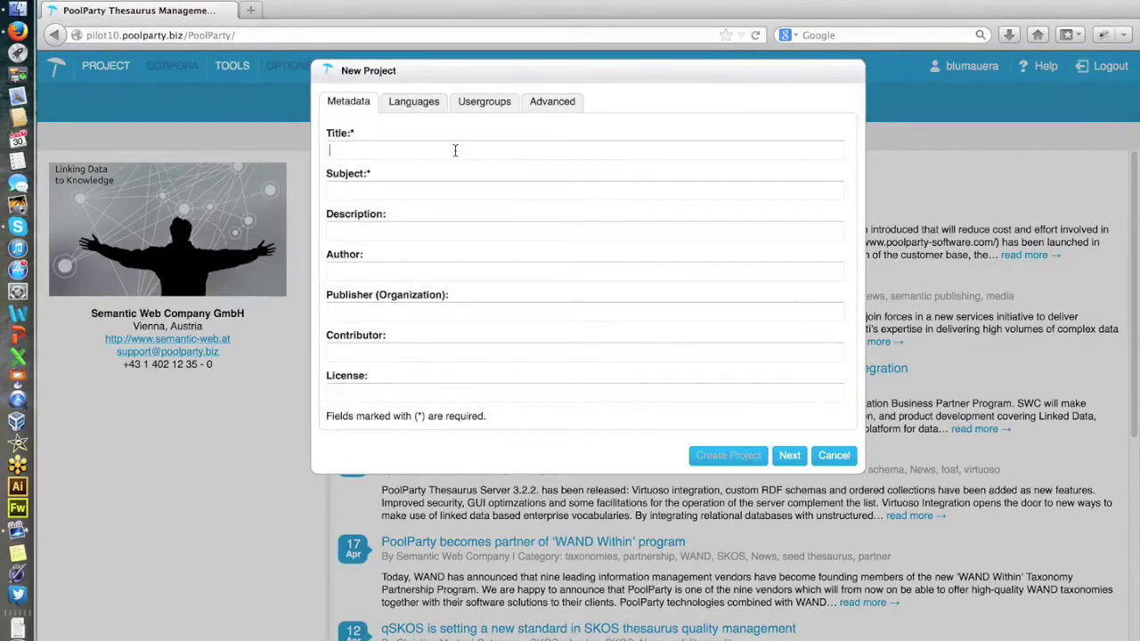
click(454, 150)
text(Presid)
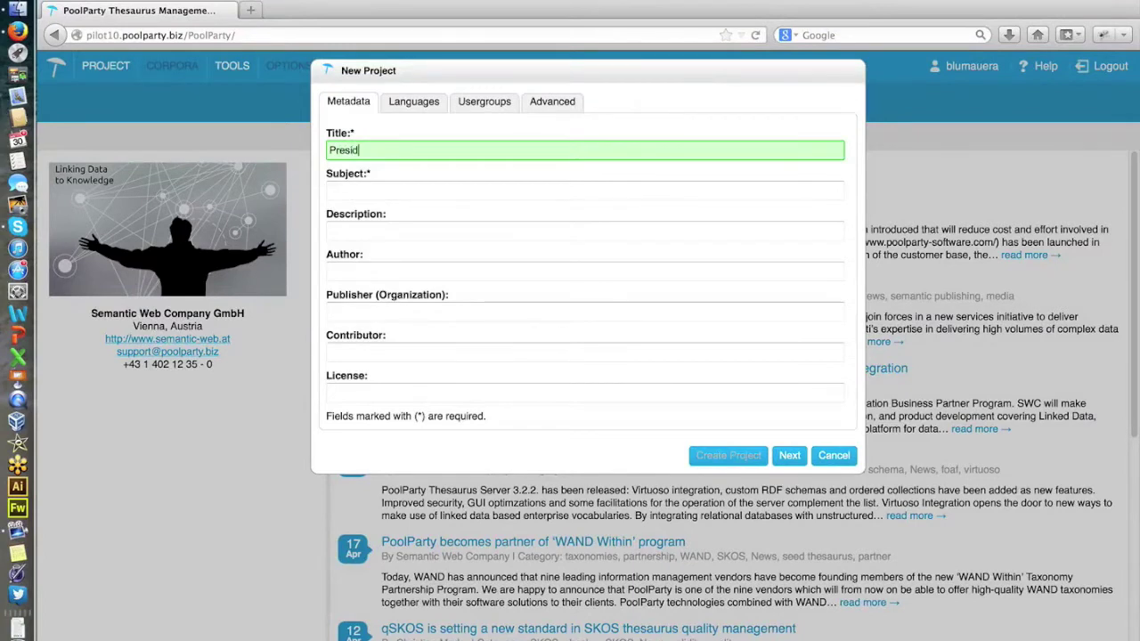
text(ents of US)
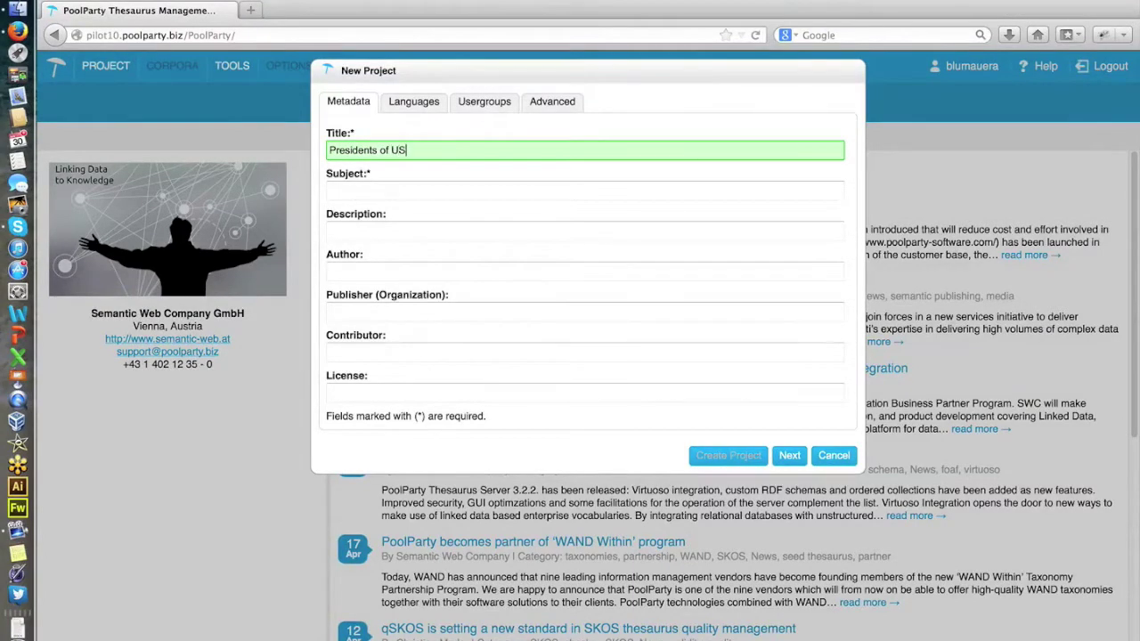
key(Tab)
text(P)
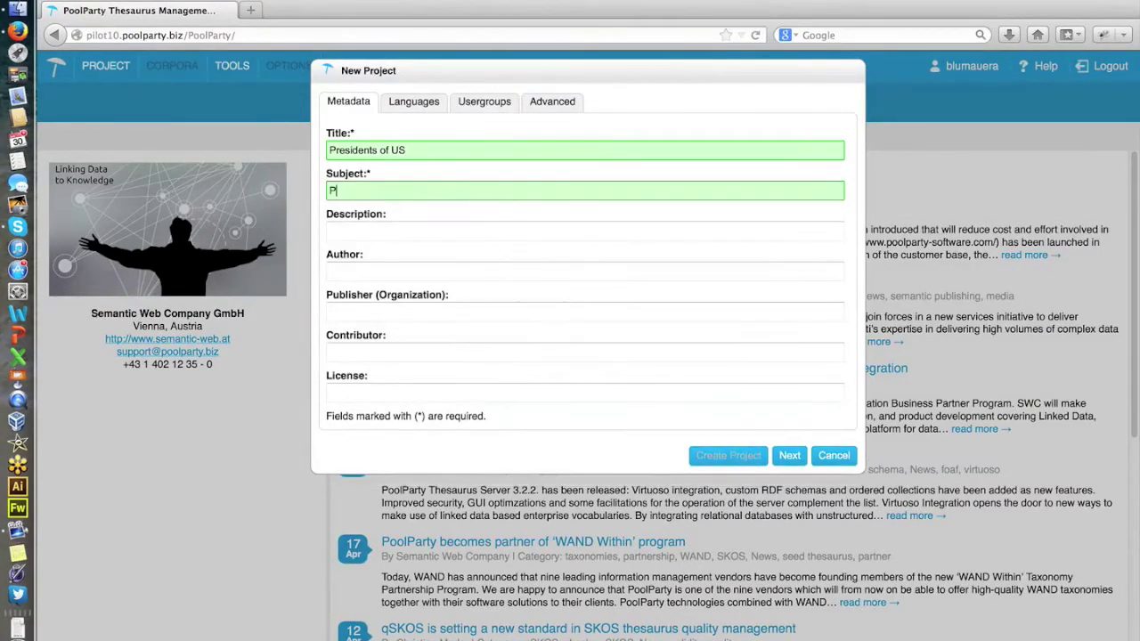
text(oliticians, etc.)
key(Tab)
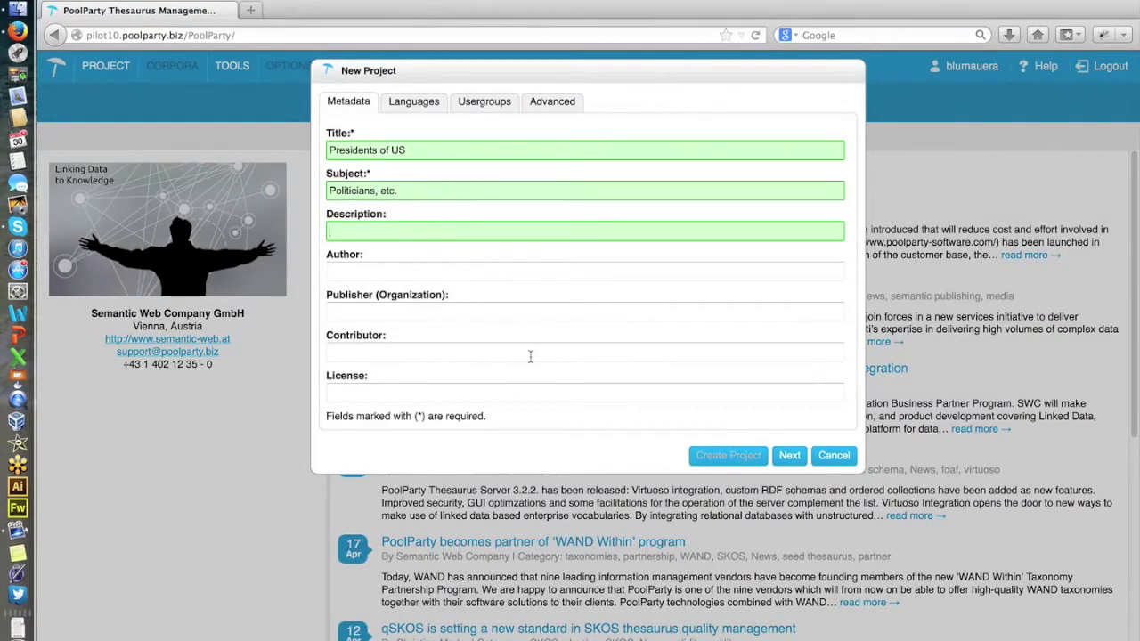
- Add English as the project language, assign the Public usergroup, and create the project
click(791, 455)
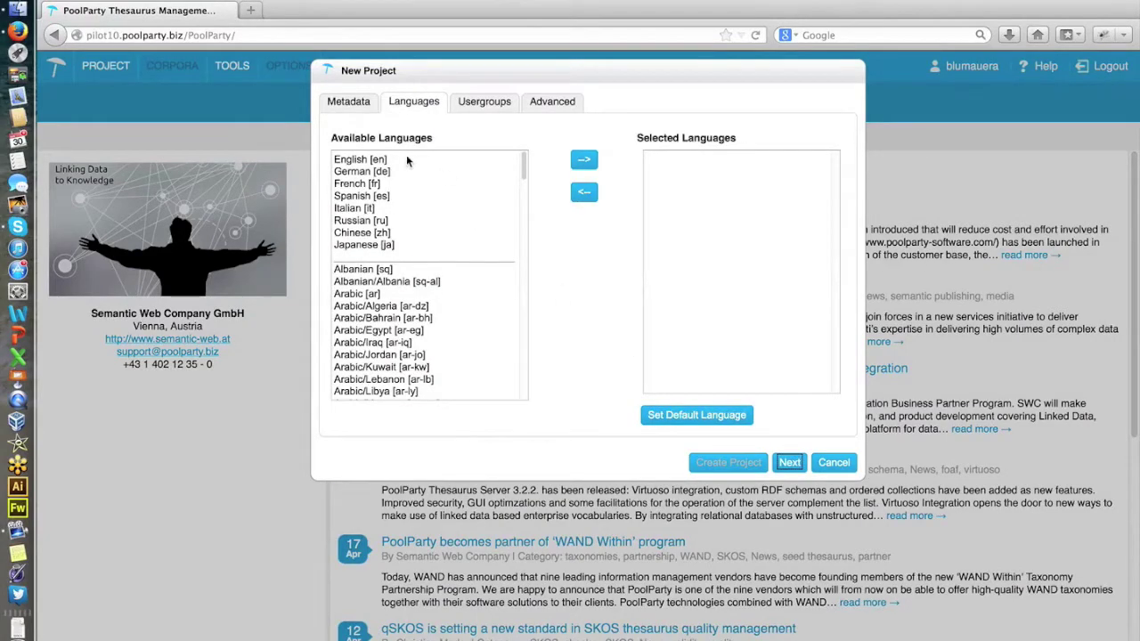
double_click(364, 159)
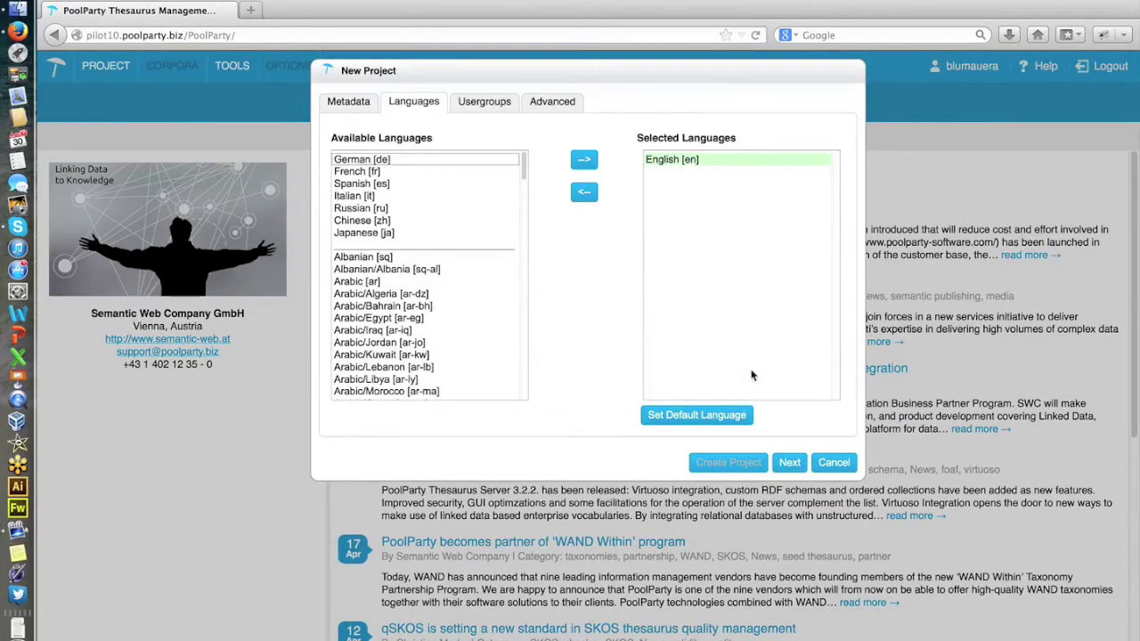
click(787, 461)
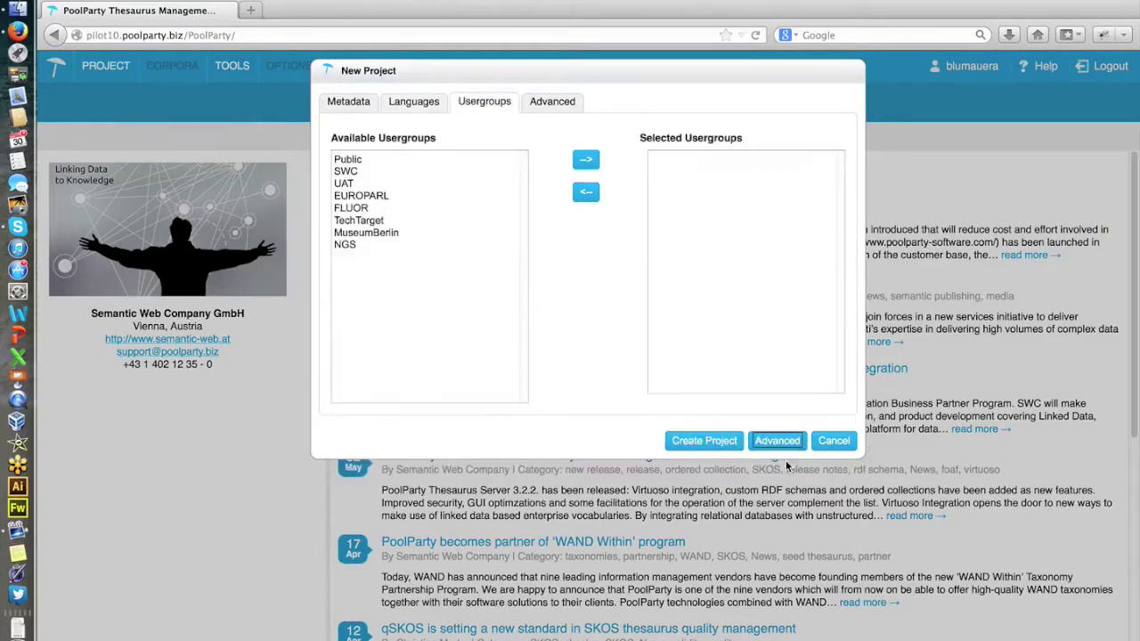
click(403, 159)
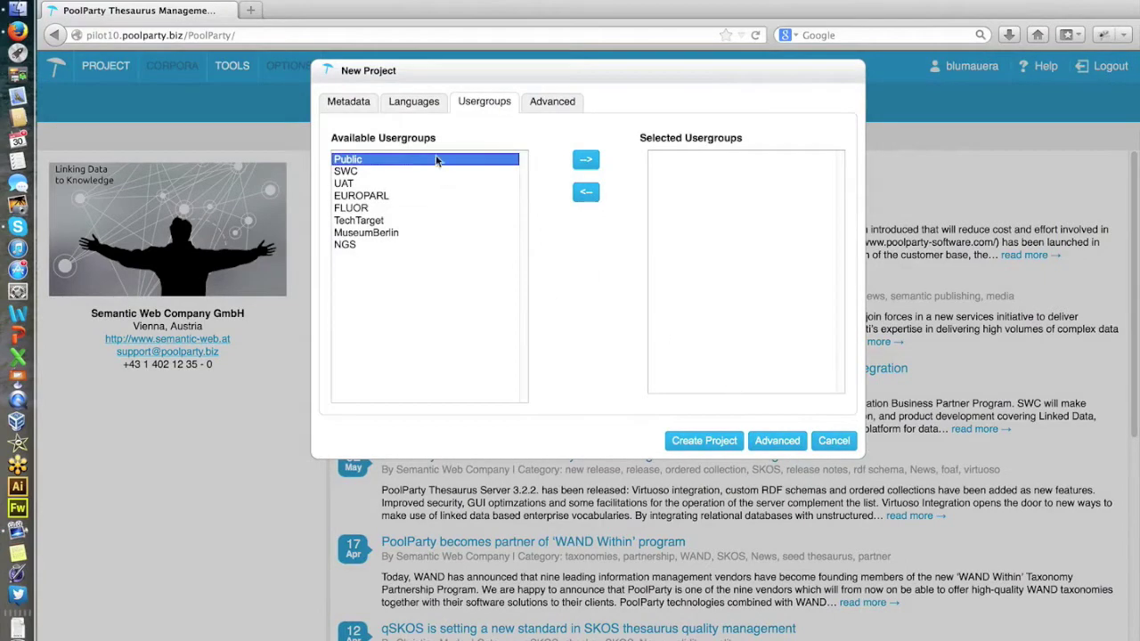
double_click(437, 160)
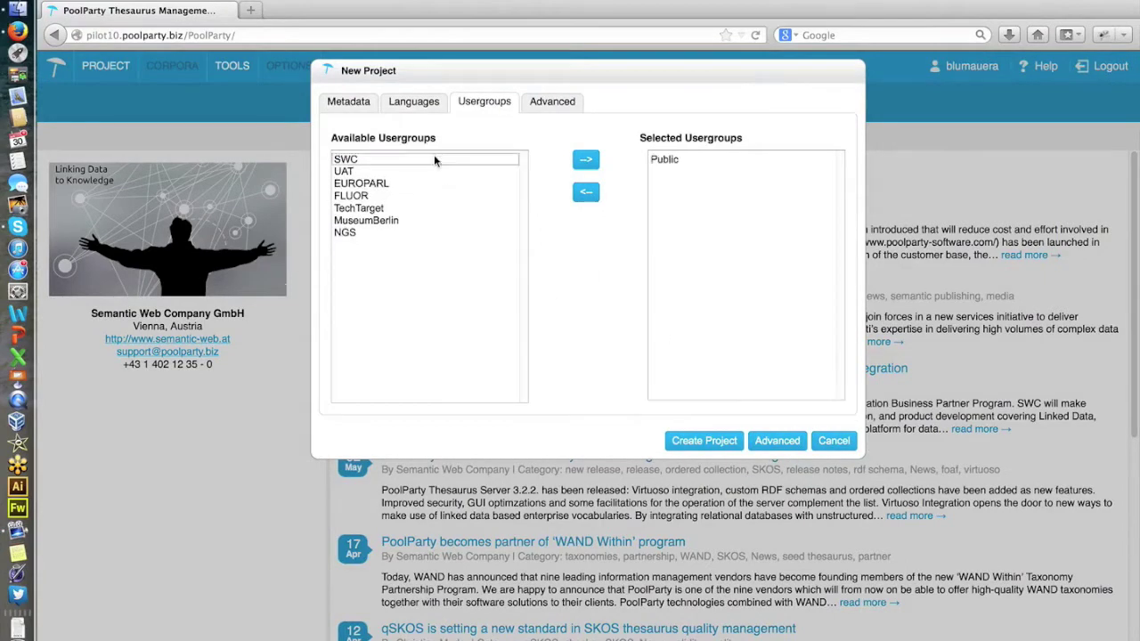
click(704, 441)
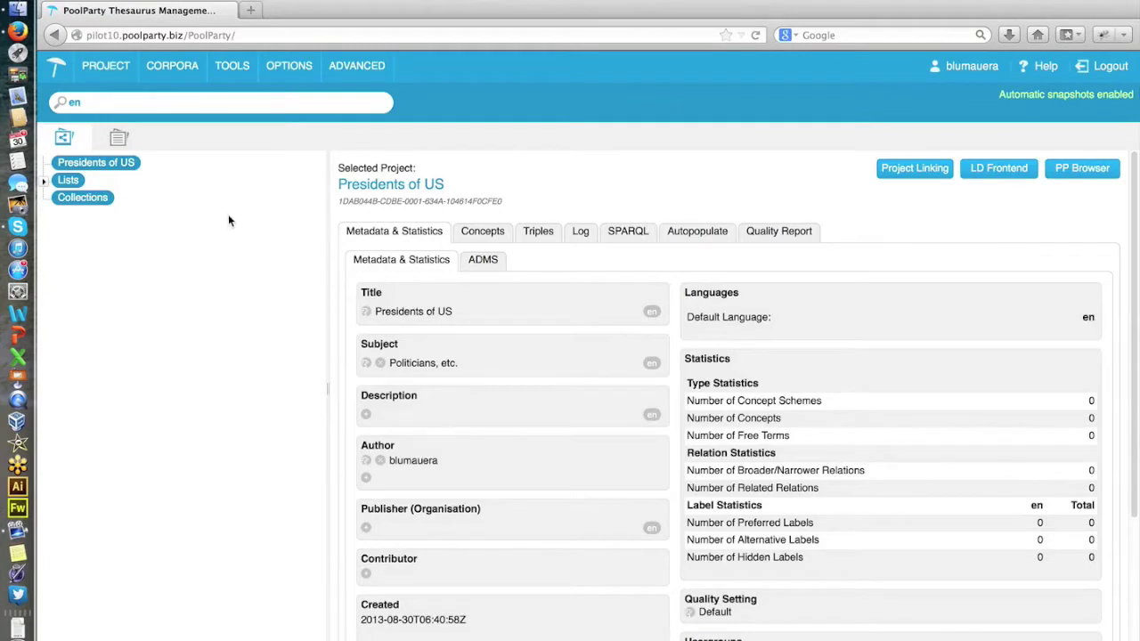
- Open autopopulation for the Presidents of US project, search categories for "presidents united states", and select "Presidents of the United States"
right_click(116, 167)
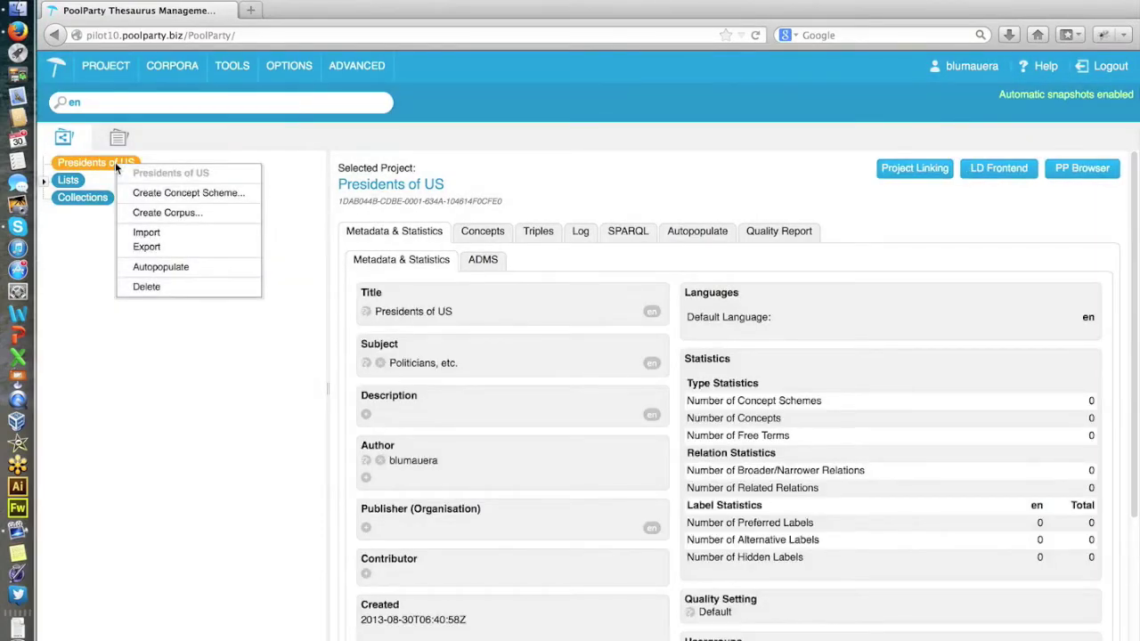
click(171, 268)
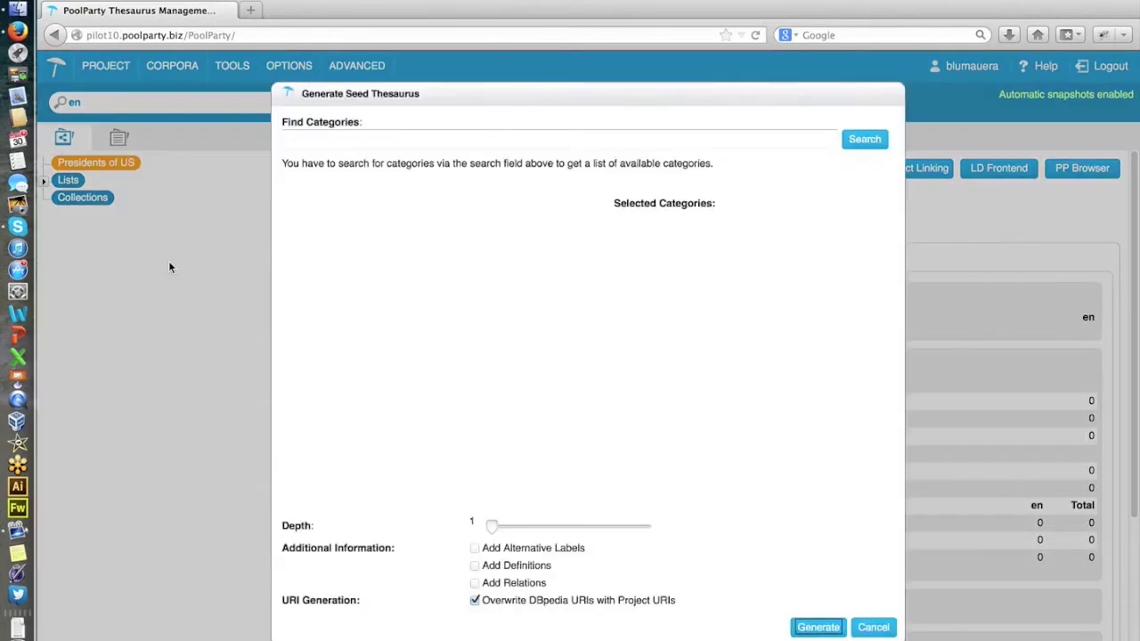
click(314, 138)
text(presidents)
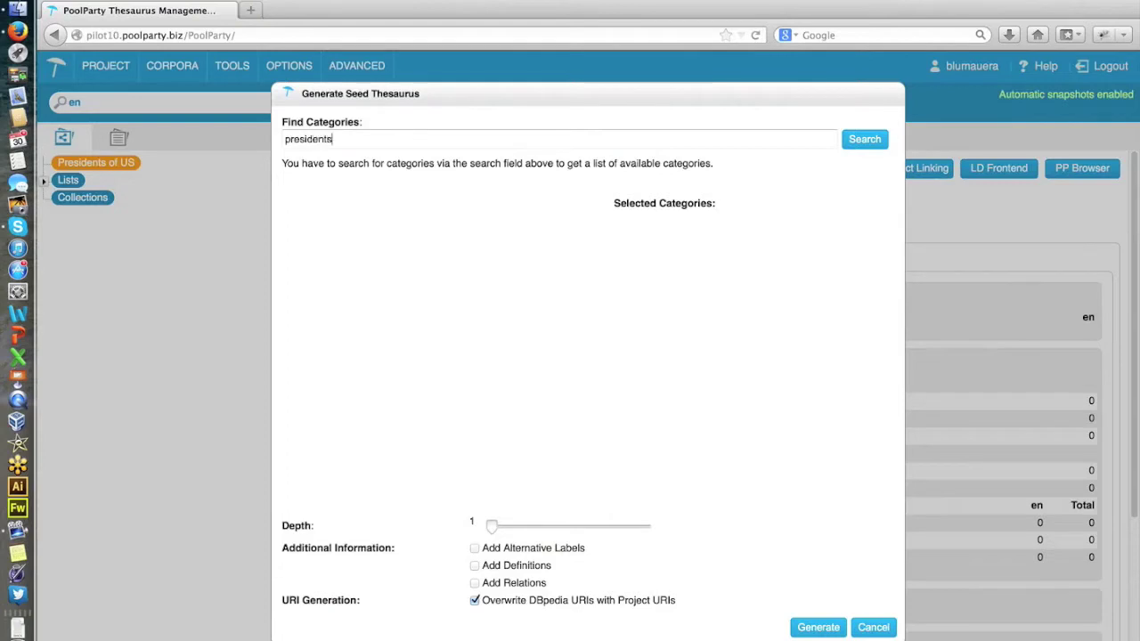
text( united states)
key(Return)
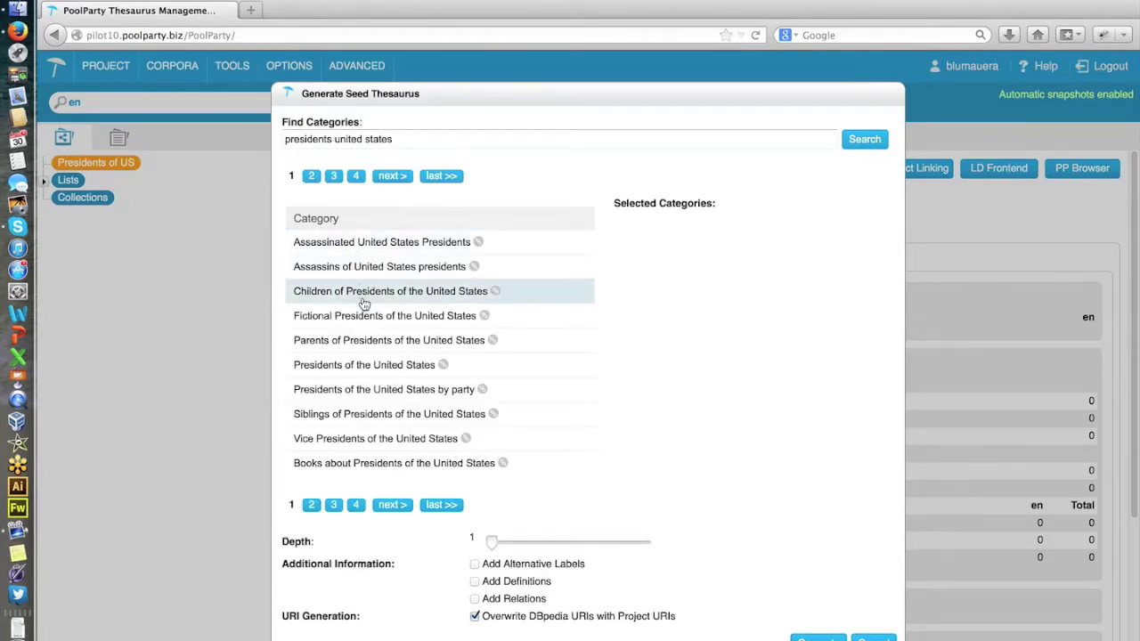
click(375, 368)
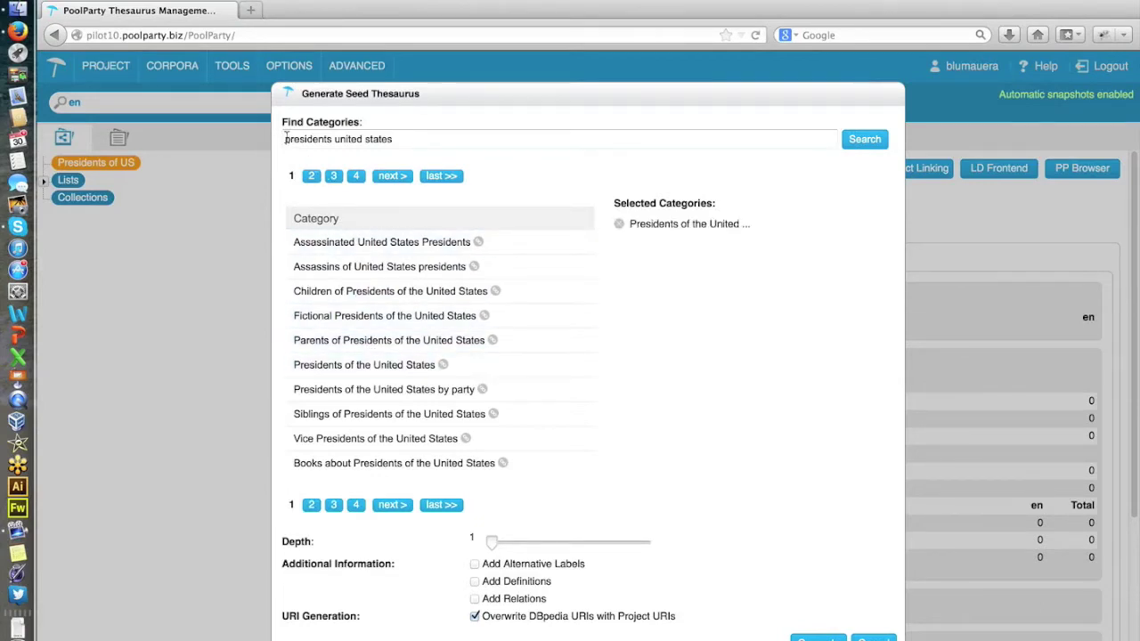
- Search the categories for "vice-presidents united states" and add "Vice Presidents of the United States" to the selection
click(285, 139)
text(vice-)
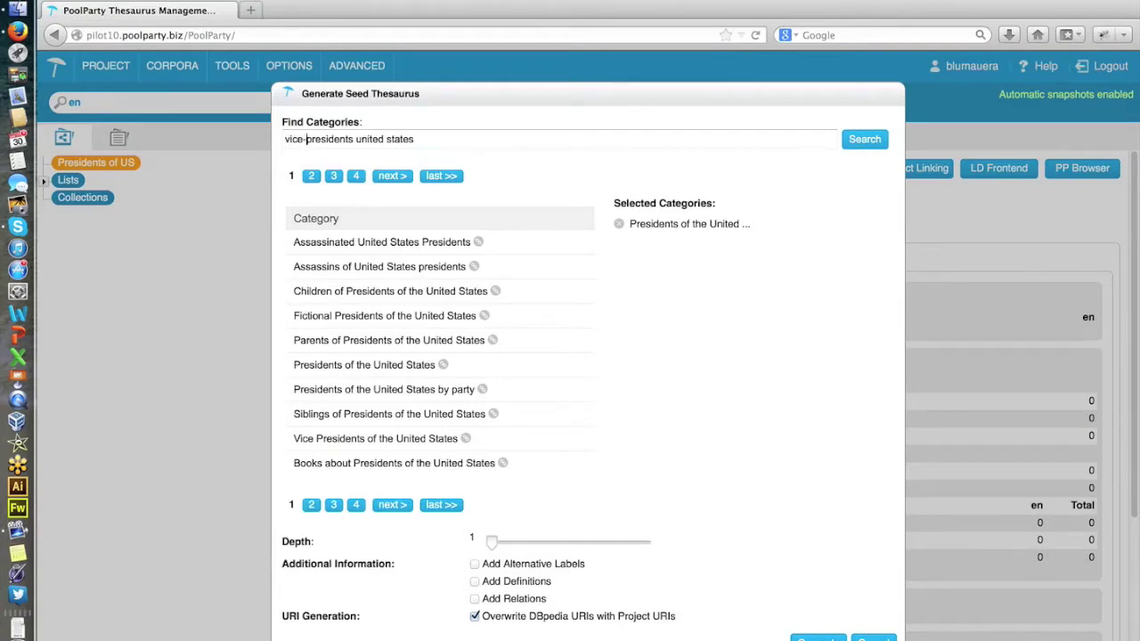
key(Return)
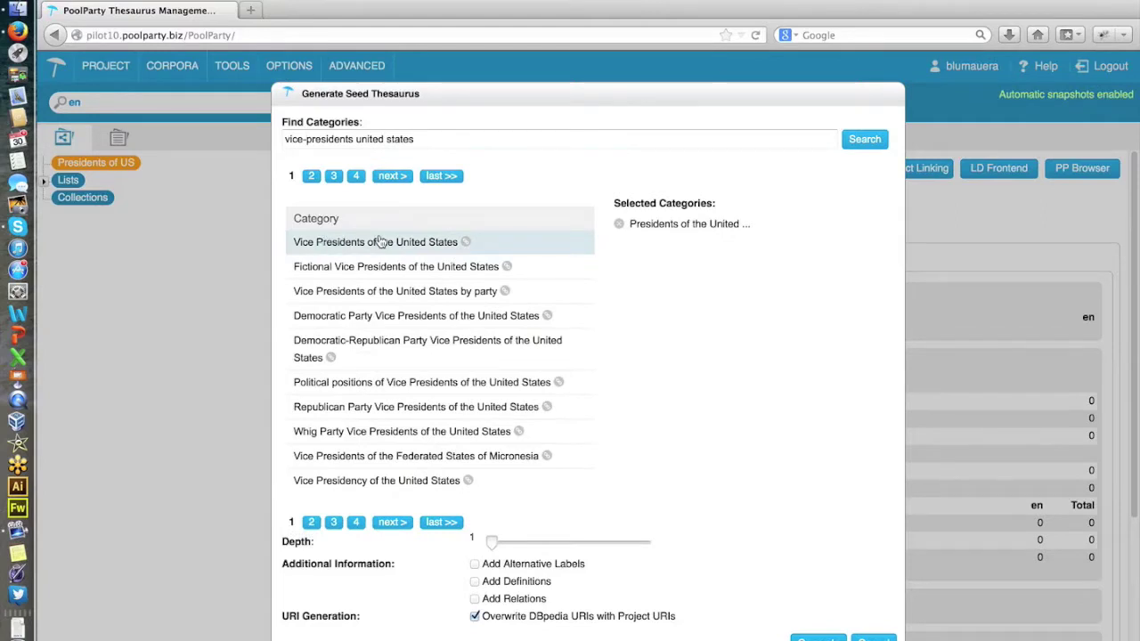
click(327, 242)
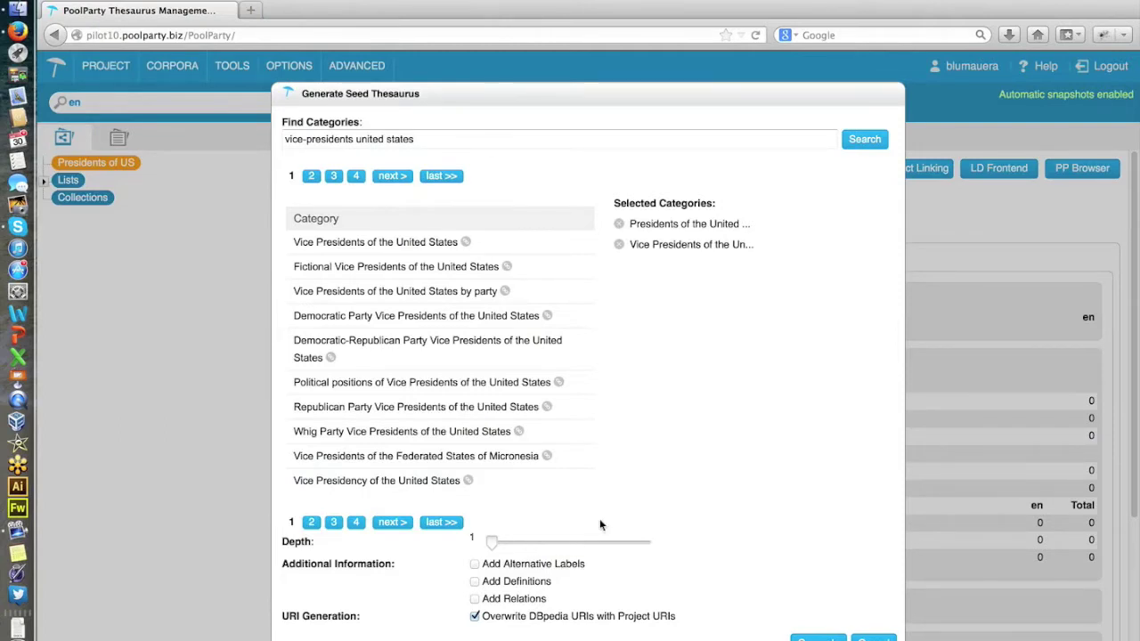
- Include alternative labels, definitions and relations, and generate the seed thesaurus from the selected categories
click(475, 564)
click(476, 584)
click(475, 600)
click(475, 614)
click(816, 639)
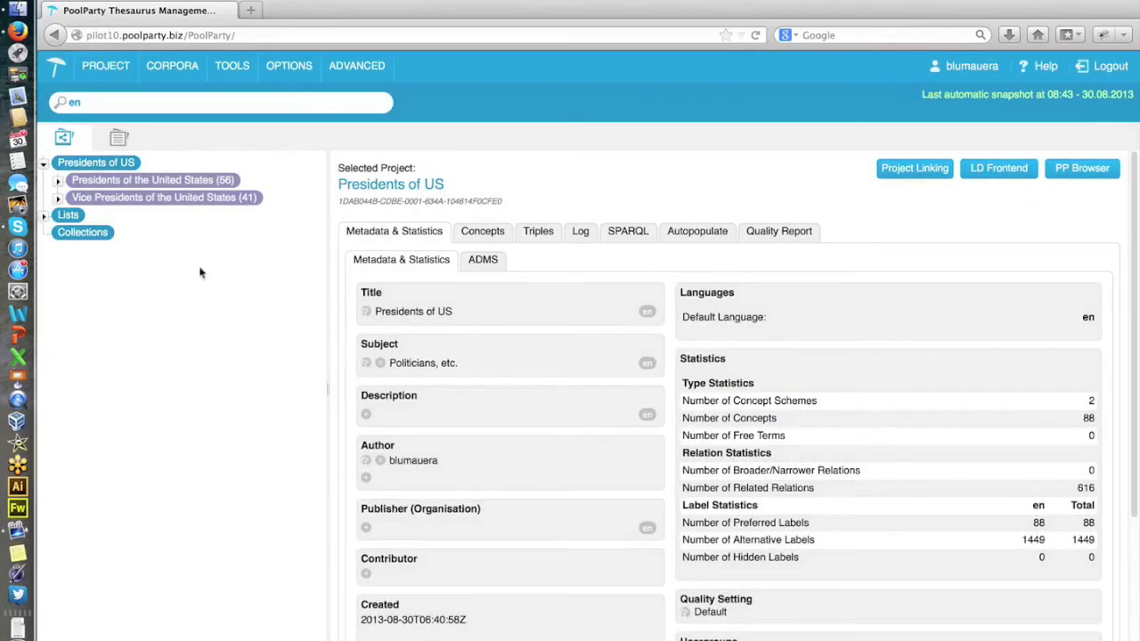
- Expand the Presidents of the United States scheme and examine the details of Barack Obama, Bill Clinton and his related concept Richard Nixon
click(59, 180)
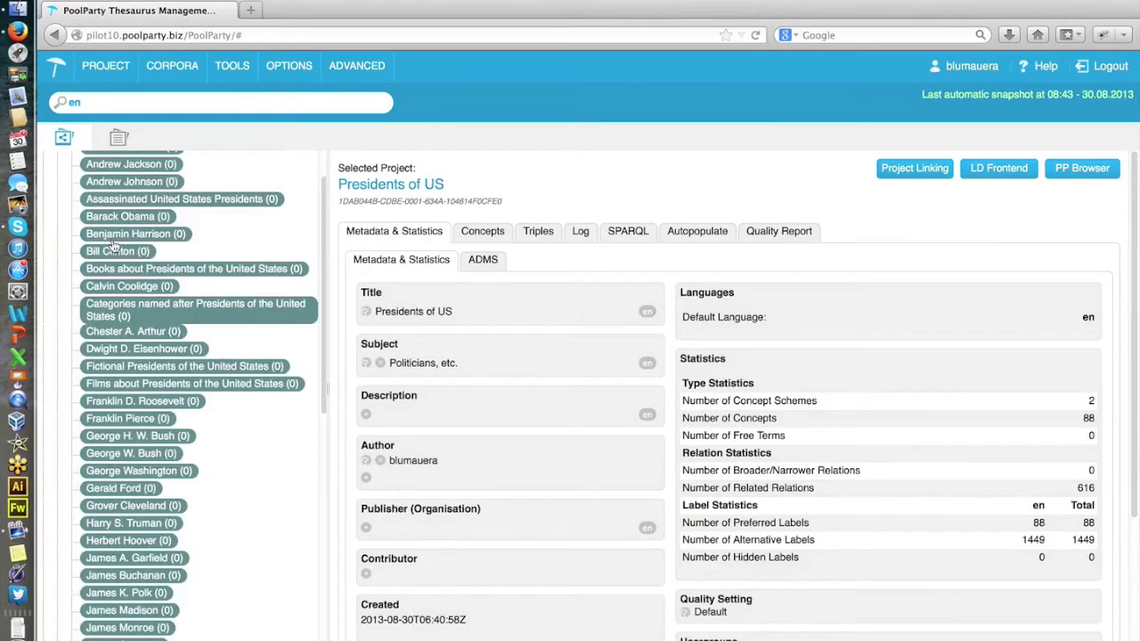
click(132, 218)
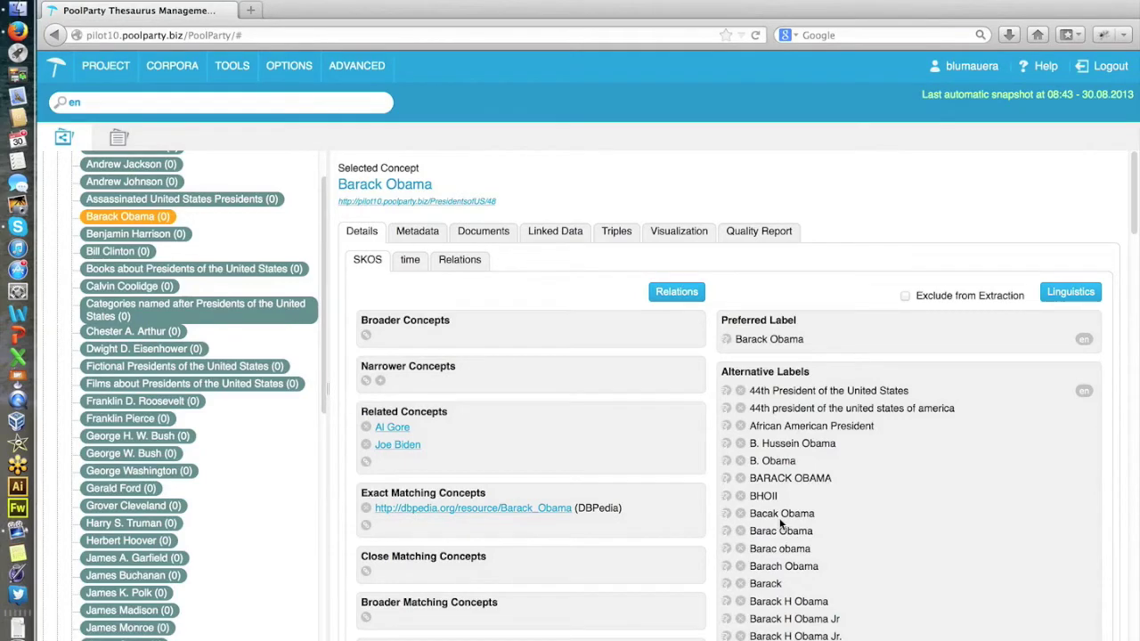
click(136, 251)
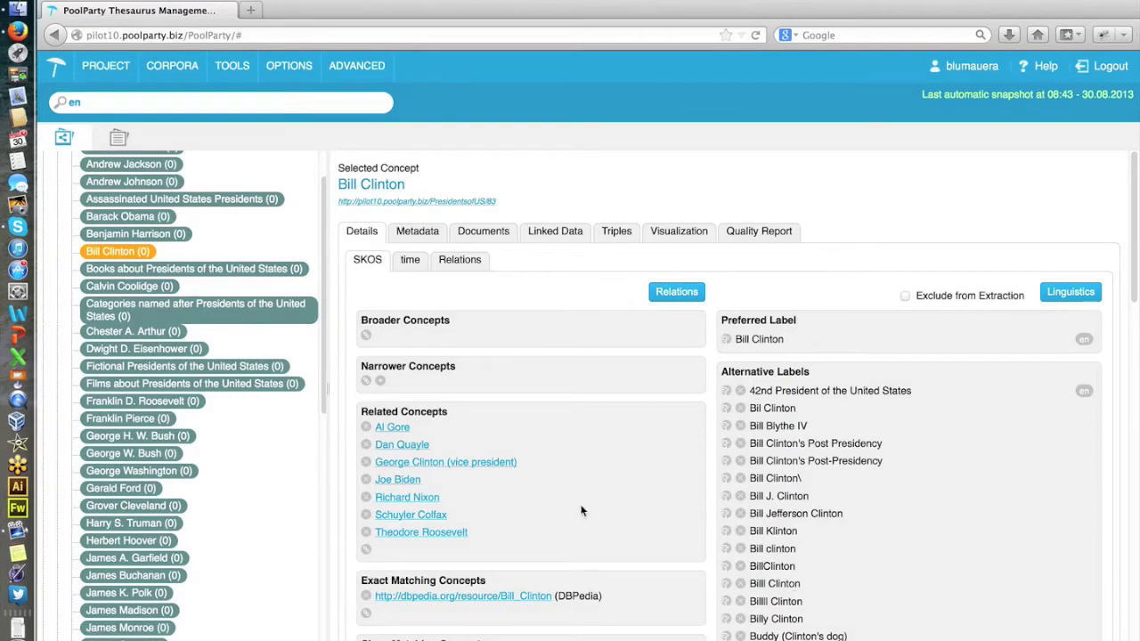
click(429, 497)
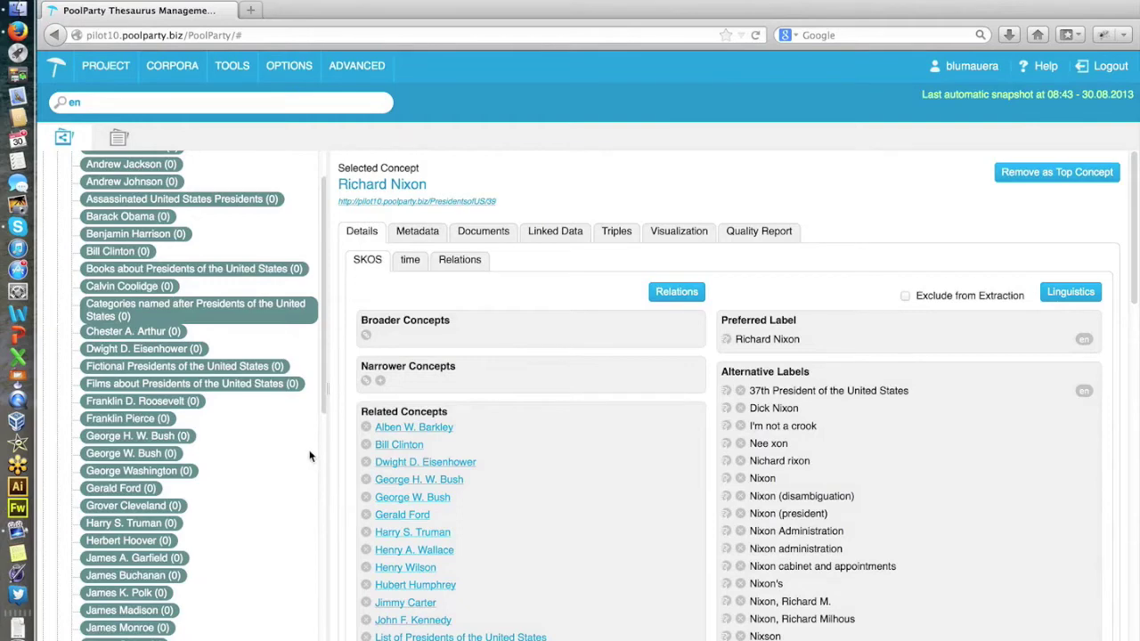
- Collapse the Presidents of the United States scheme and look through the concepts under Vice Presidents of the United States
scroll(310, 456, down, 3)
scroll(178, 356, up, 10)
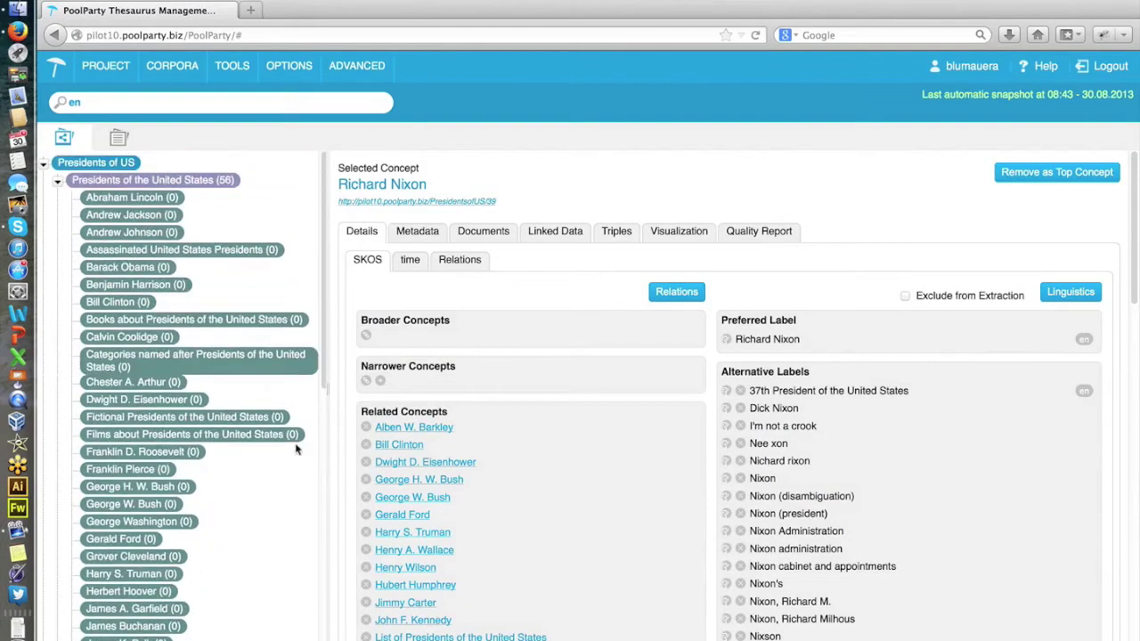
click(58, 182)
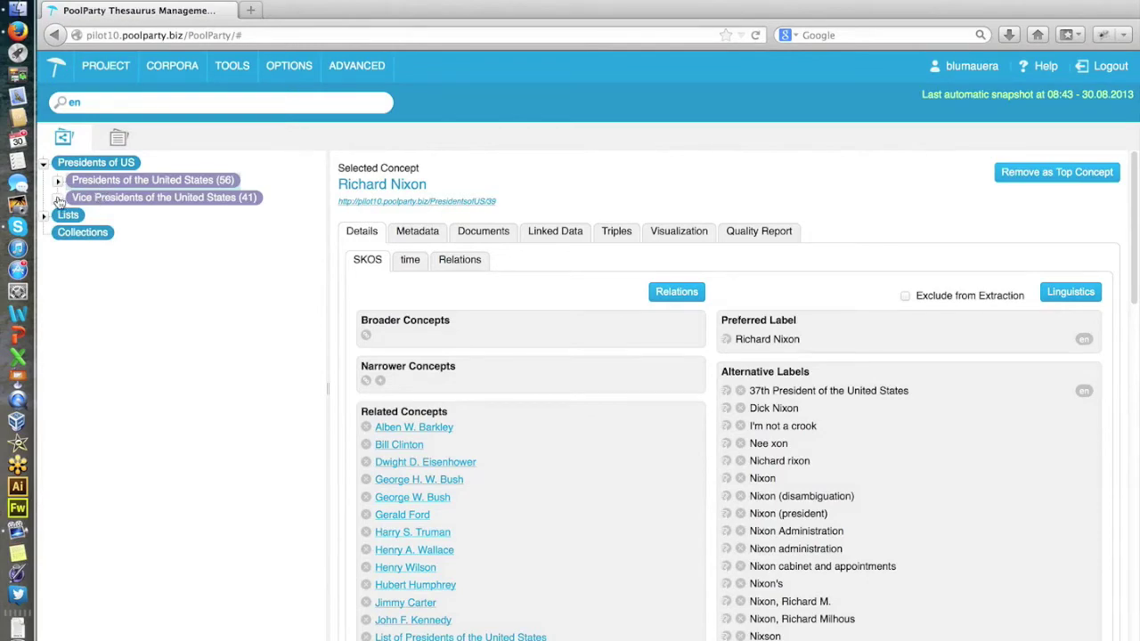
click(58, 199)
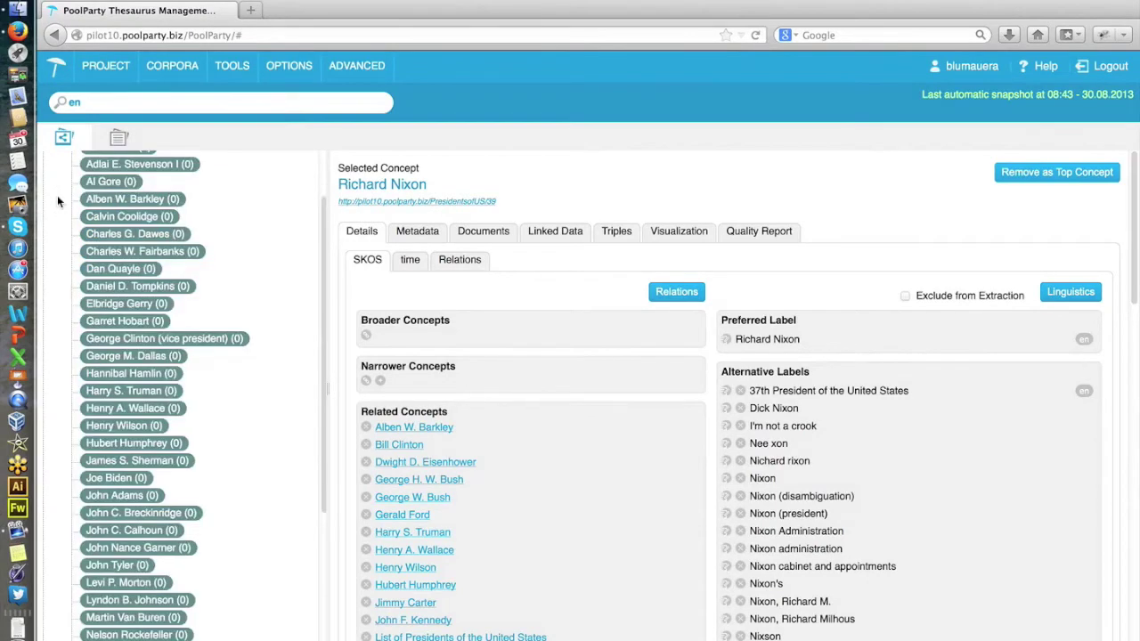
click(58, 201)
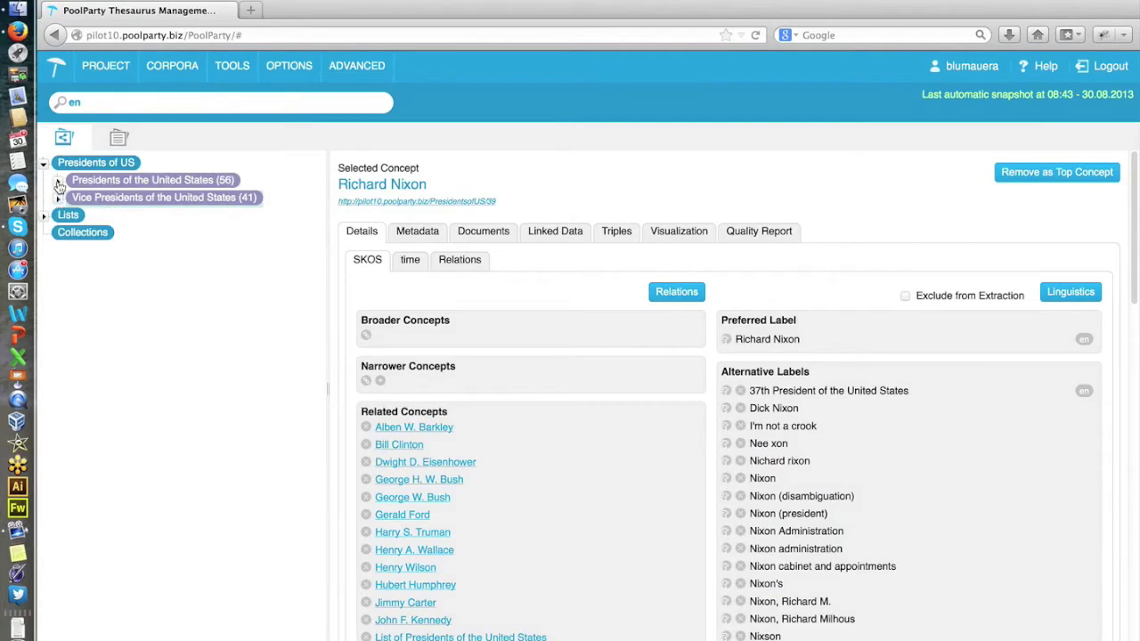
- Open autopopulation for the Films about Presidents of the United States concept and select its matching DBpedia category
click(57, 182)
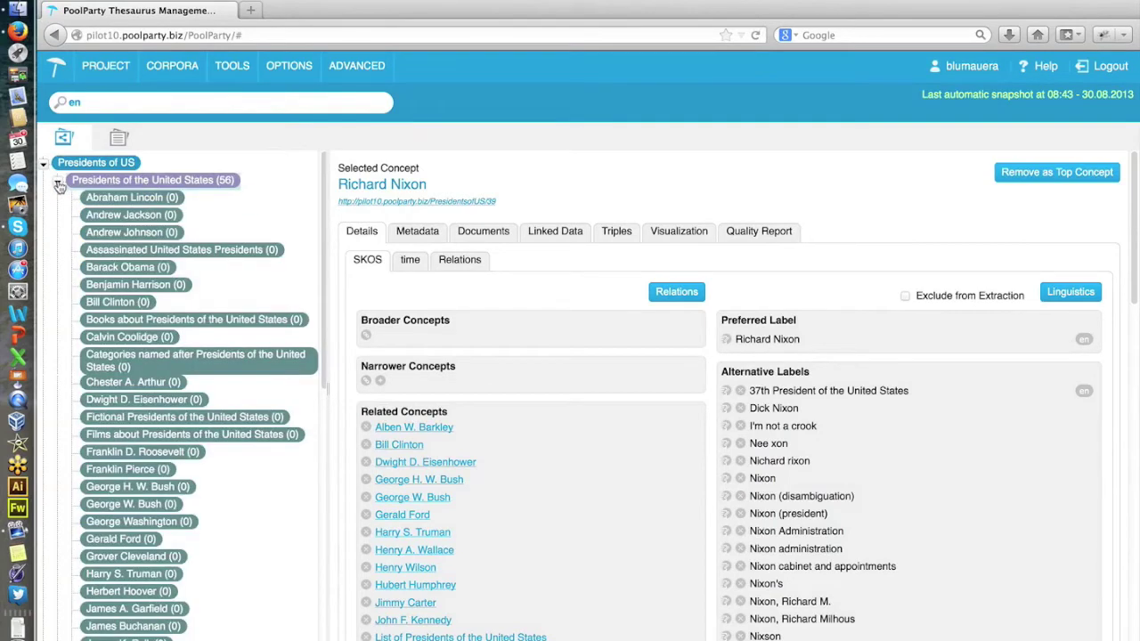
right_click(163, 436)
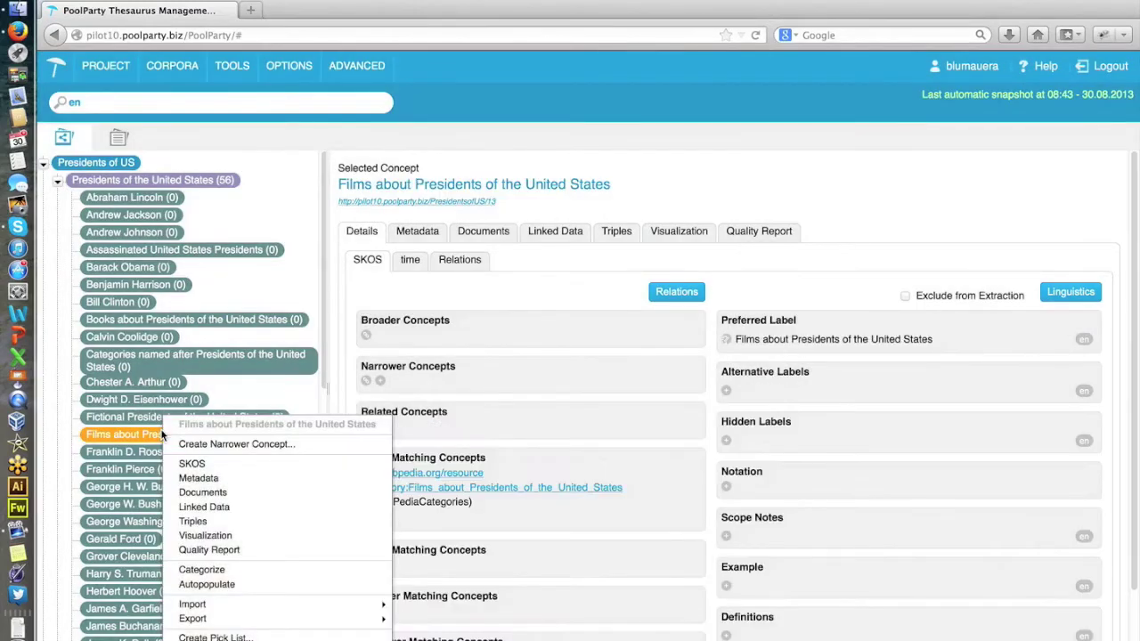
click(216, 583)
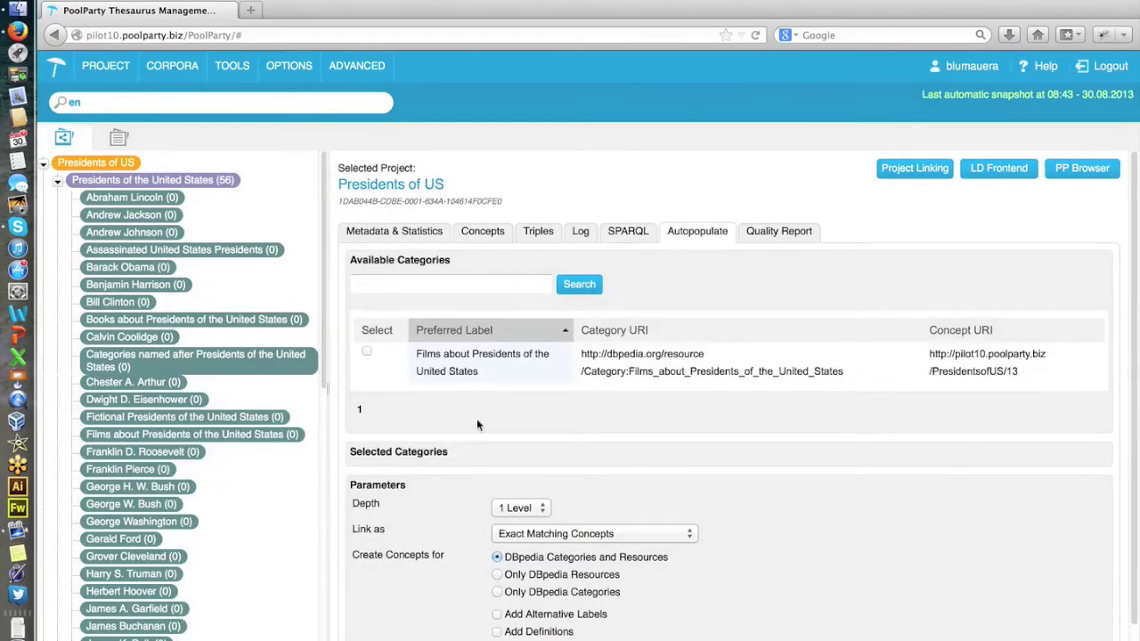
click(367, 353)
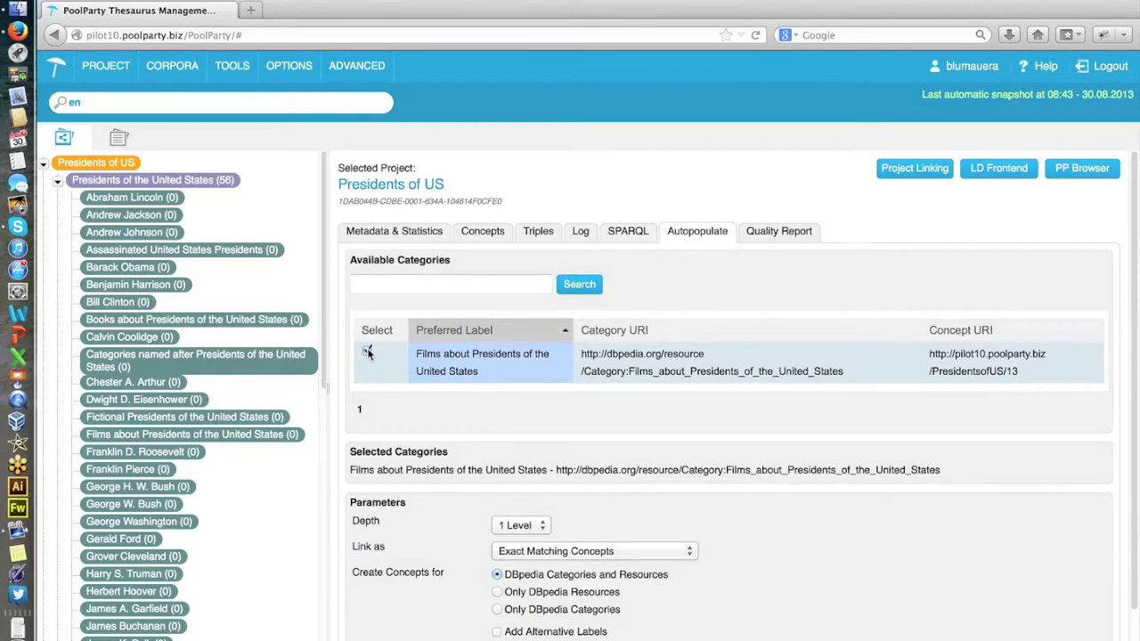
- Set the autopopulation depth to 2 Level, include alternative labels, definitions and relations, and start the autopopulation
scroll(505, 471, down, 2)
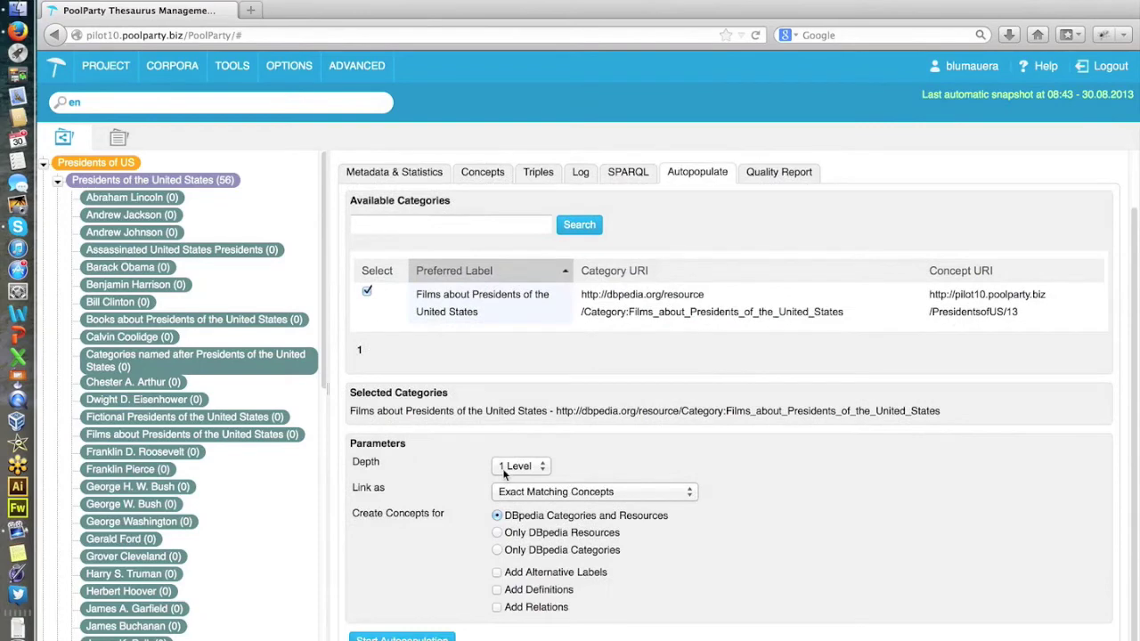
click(527, 467)
click(528, 496)
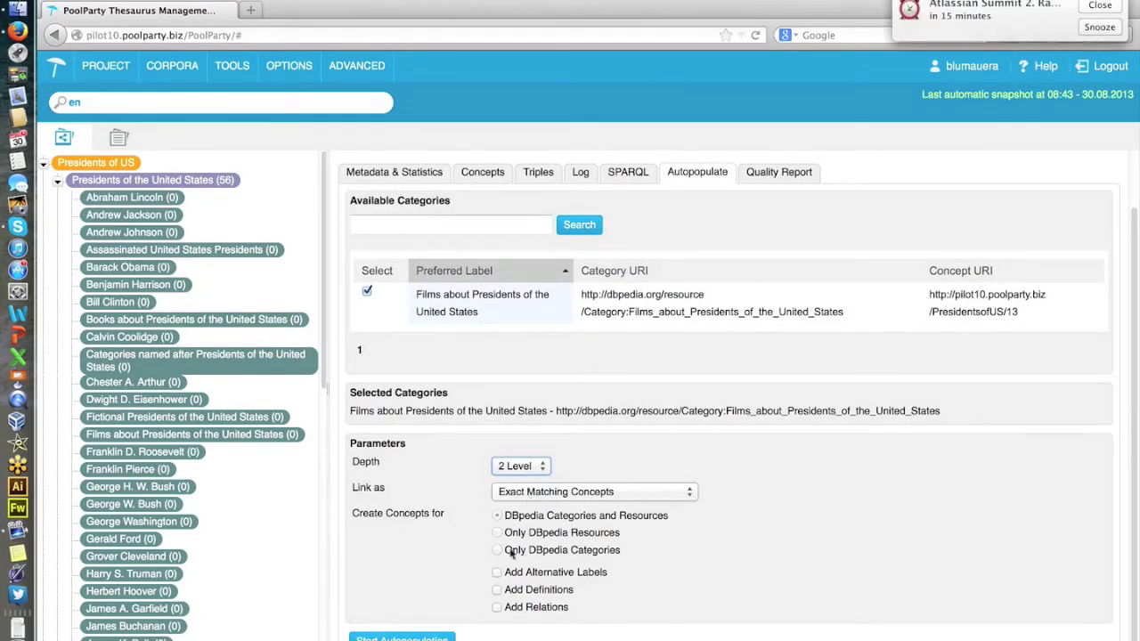
click(497, 573)
click(497, 590)
click(498, 607)
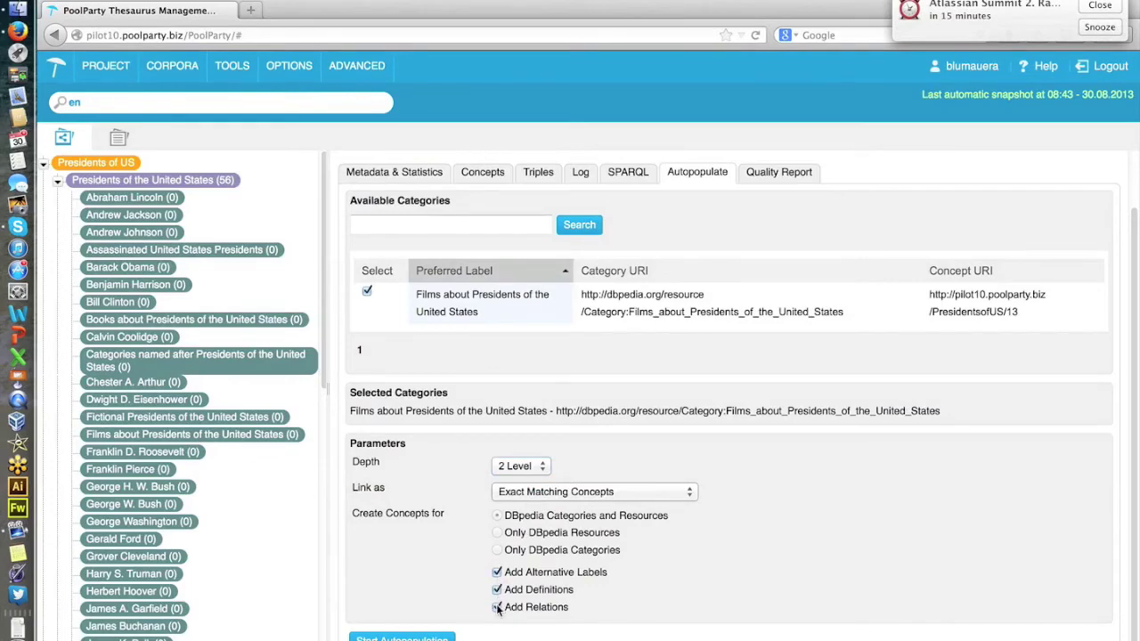
click(402, 637)
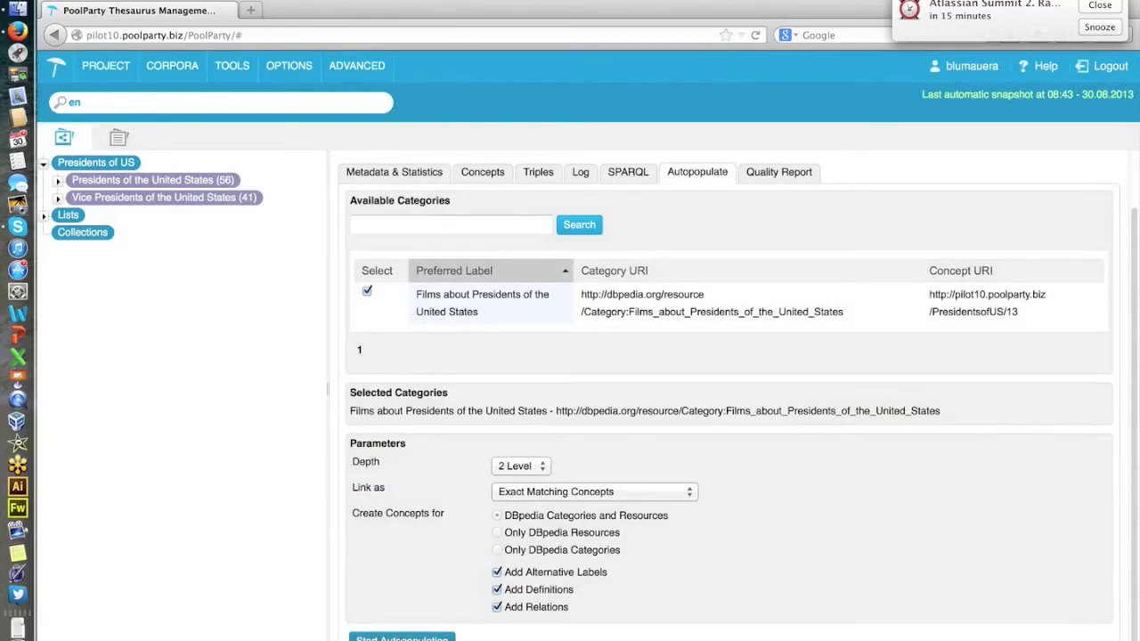
- Expand Films about Presidents of the United States in the concept tree down to the films about George W. Bush
click(58, 183)
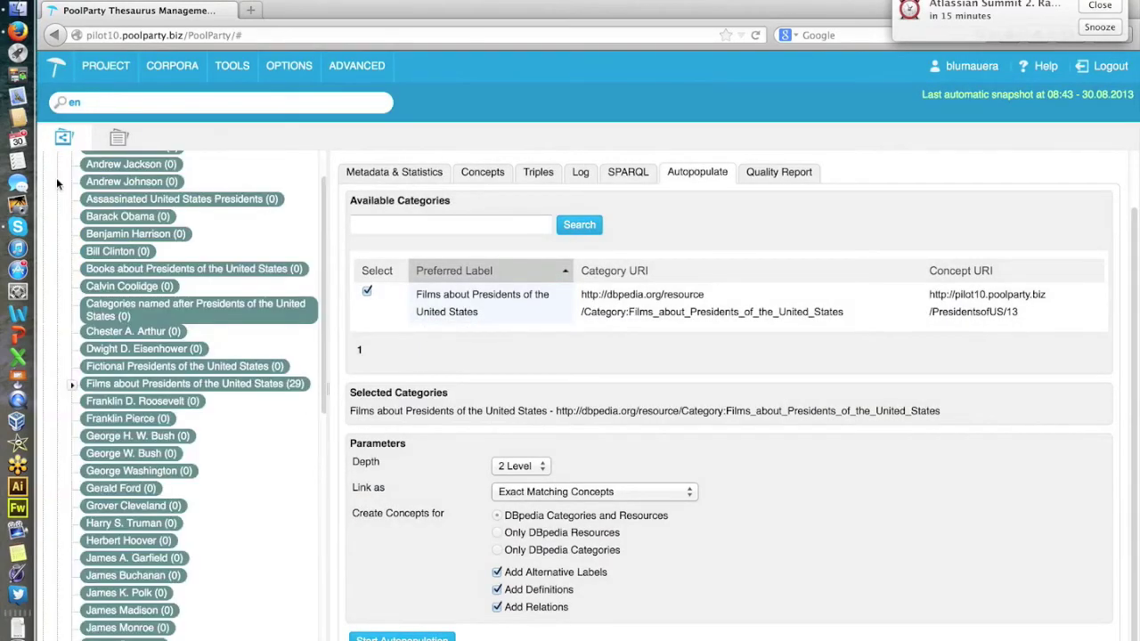
click(72, 391)
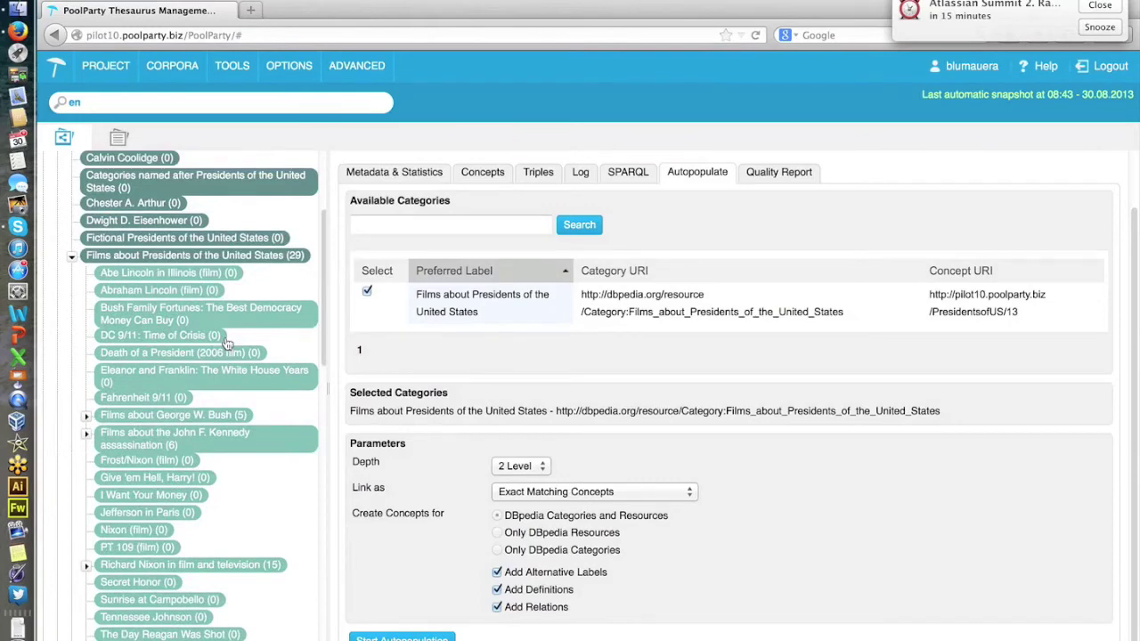
scroll(228, 343, down, 3)
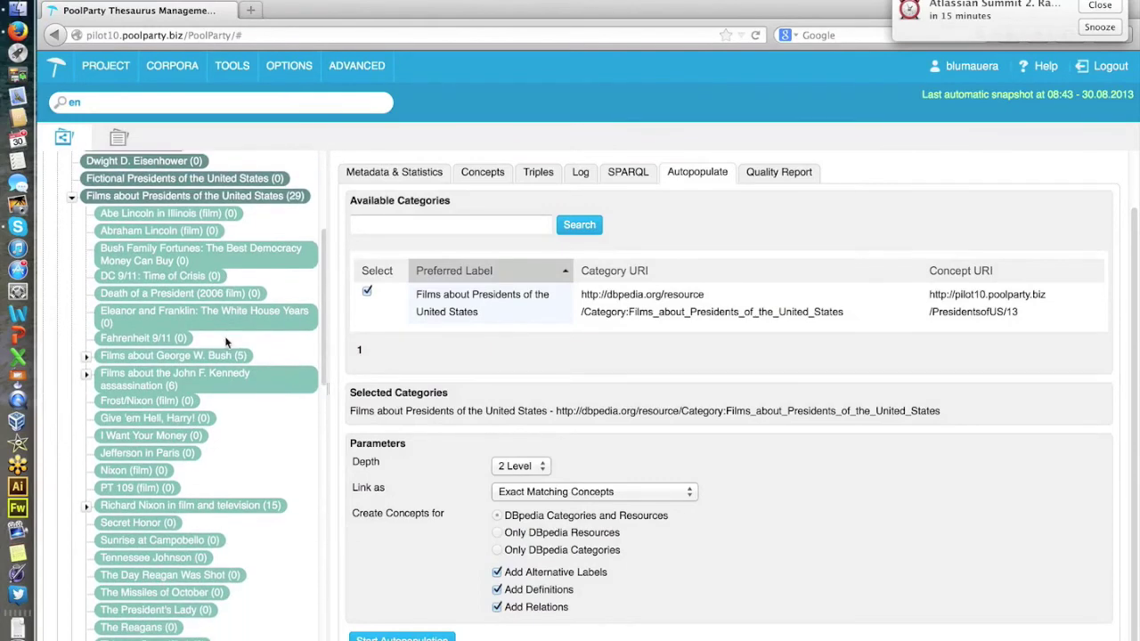
click(88, 357)
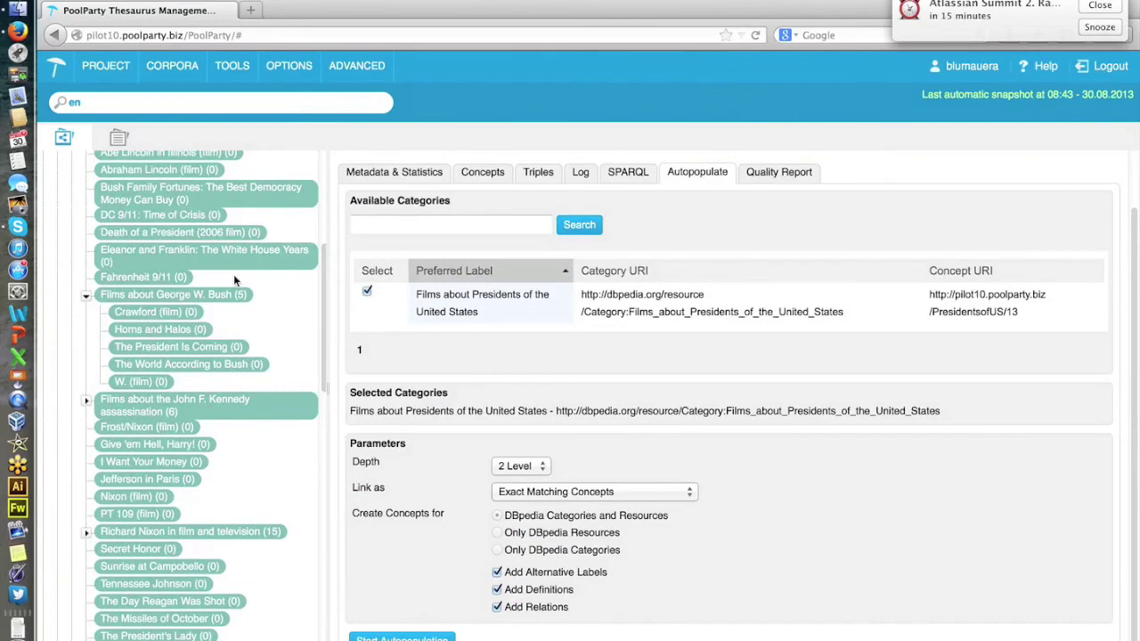
- Examine the definition and exact matching DBpedia concept of The World According to Bush
click(191, 364)
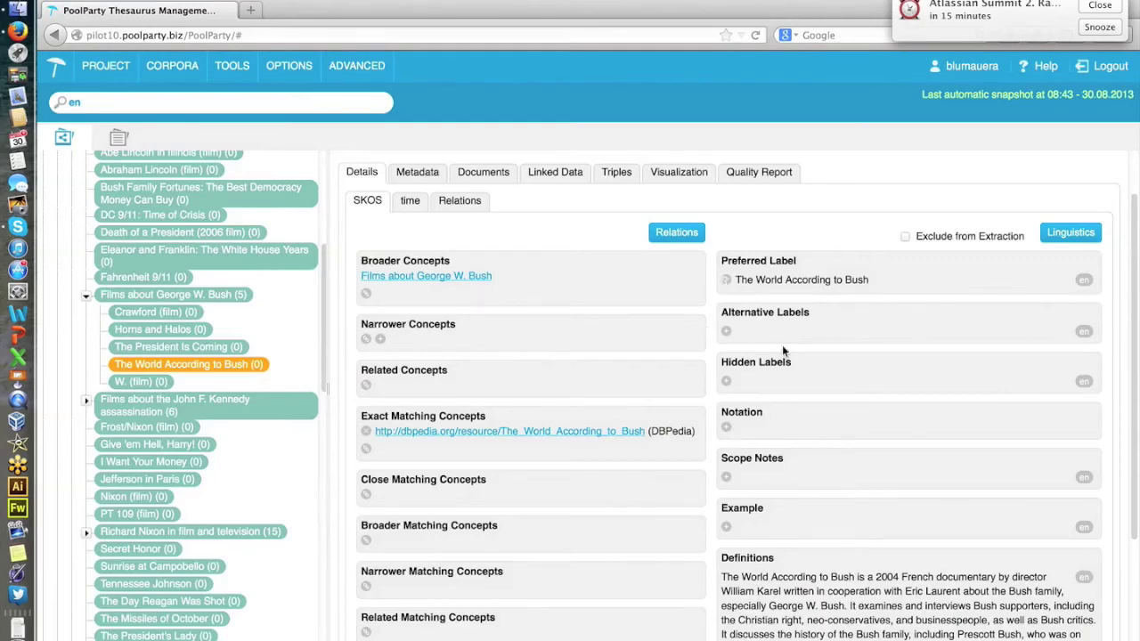
scroll(782, 344, down, 4)
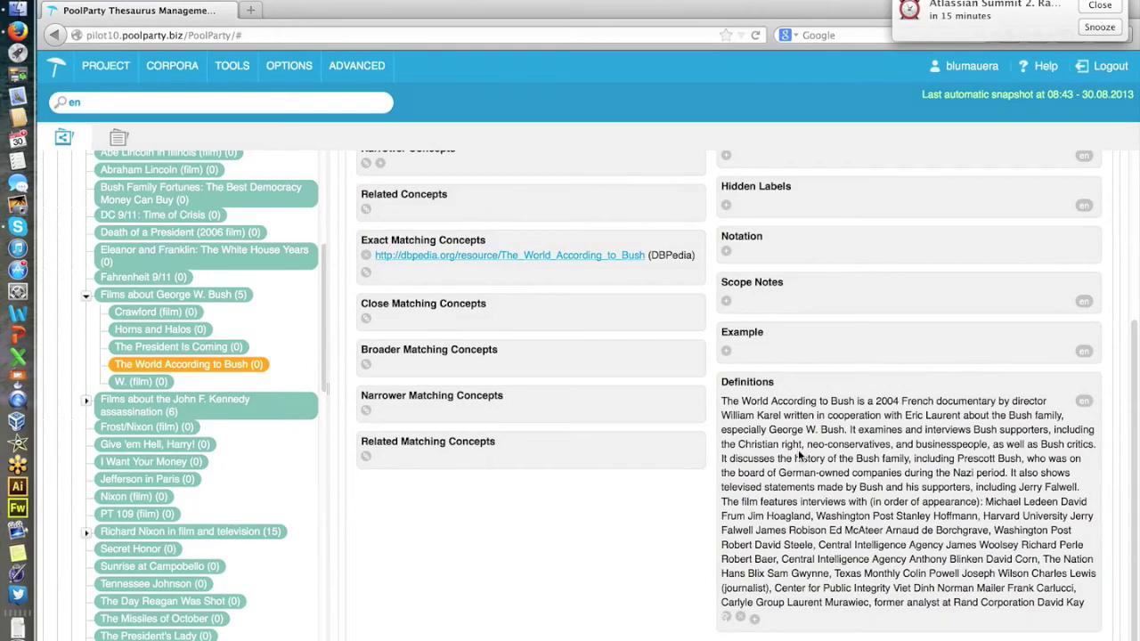
scroll(799, 450, up, 3)
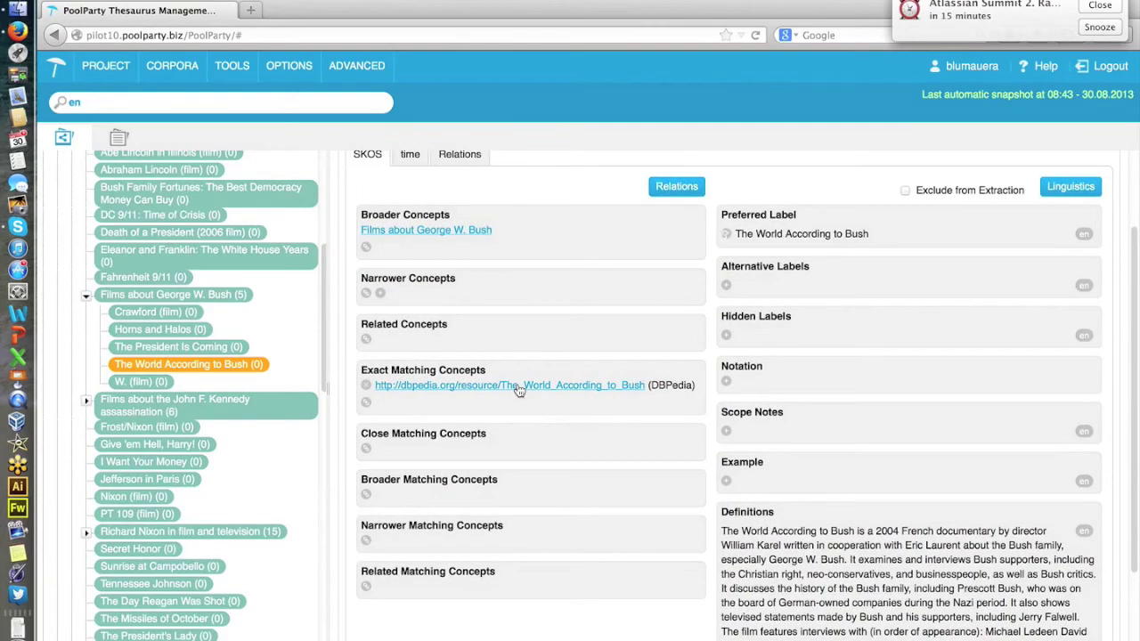